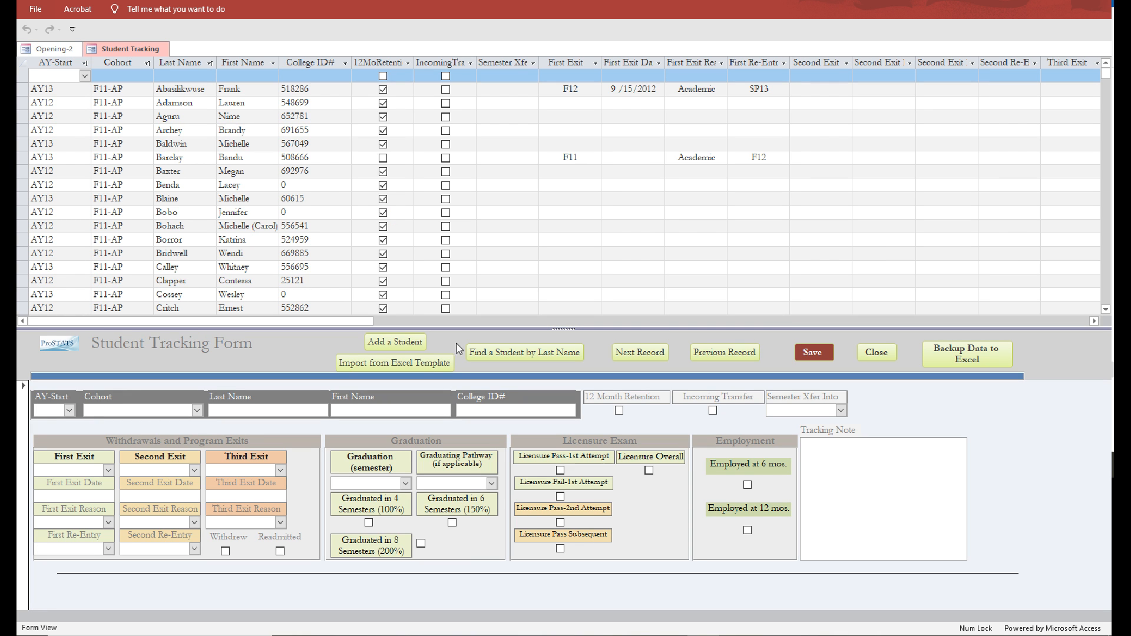
Go to a blank student record, then switch to the Student Info Import Template workbook in Excel and review its column headings.
click(393, 348)
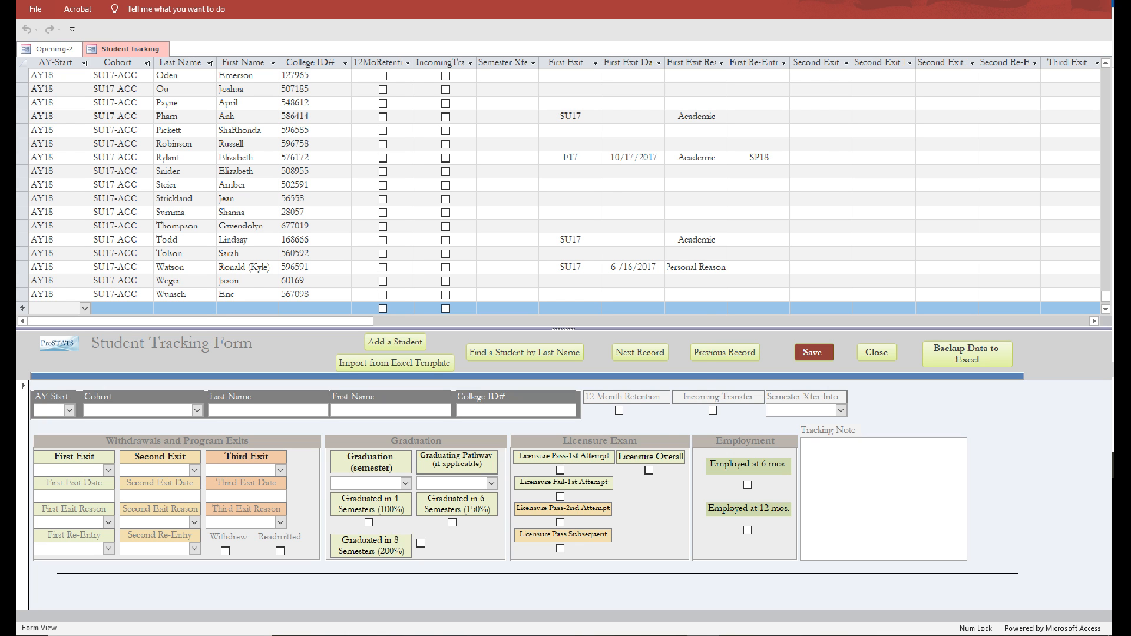
click(416, 635)
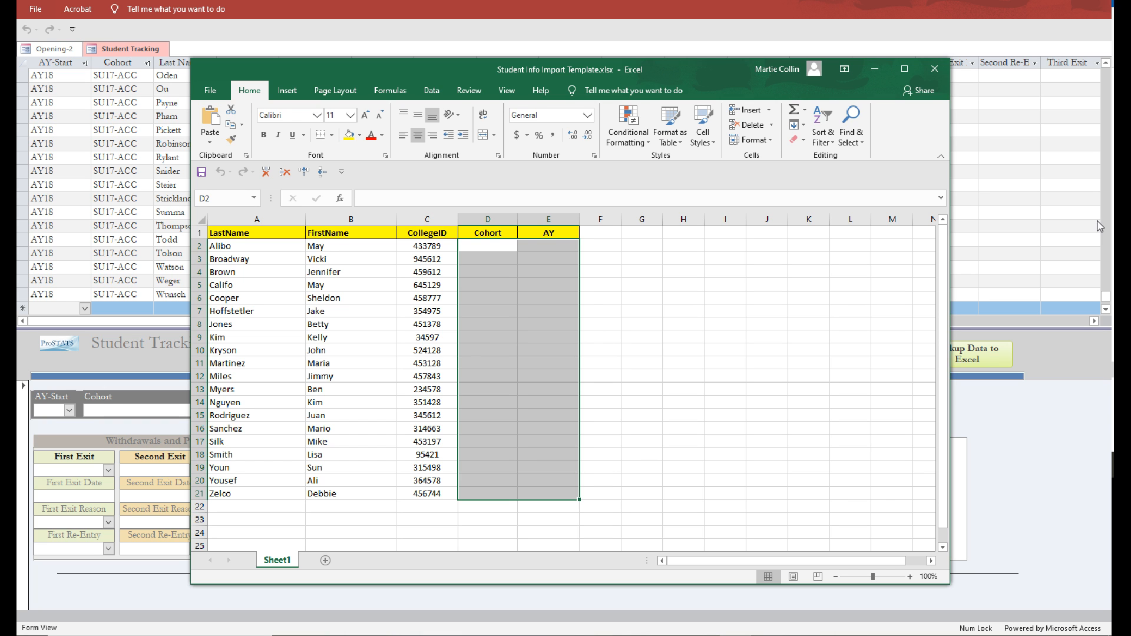
drag(685, 247, 683, 259)
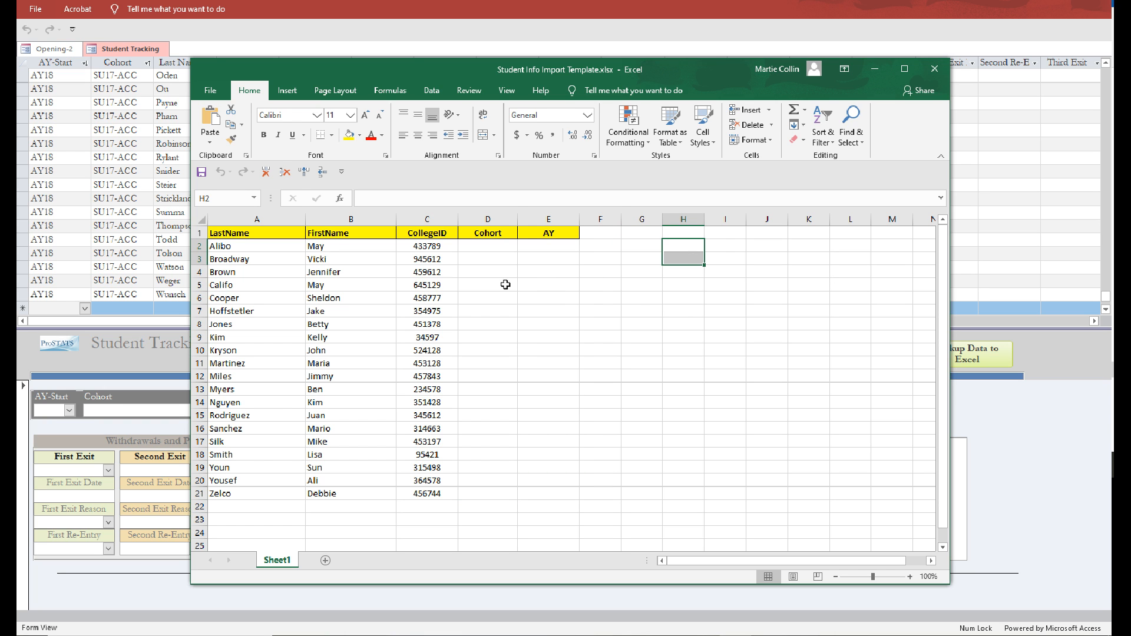
drag(224, 235, 540, 233)
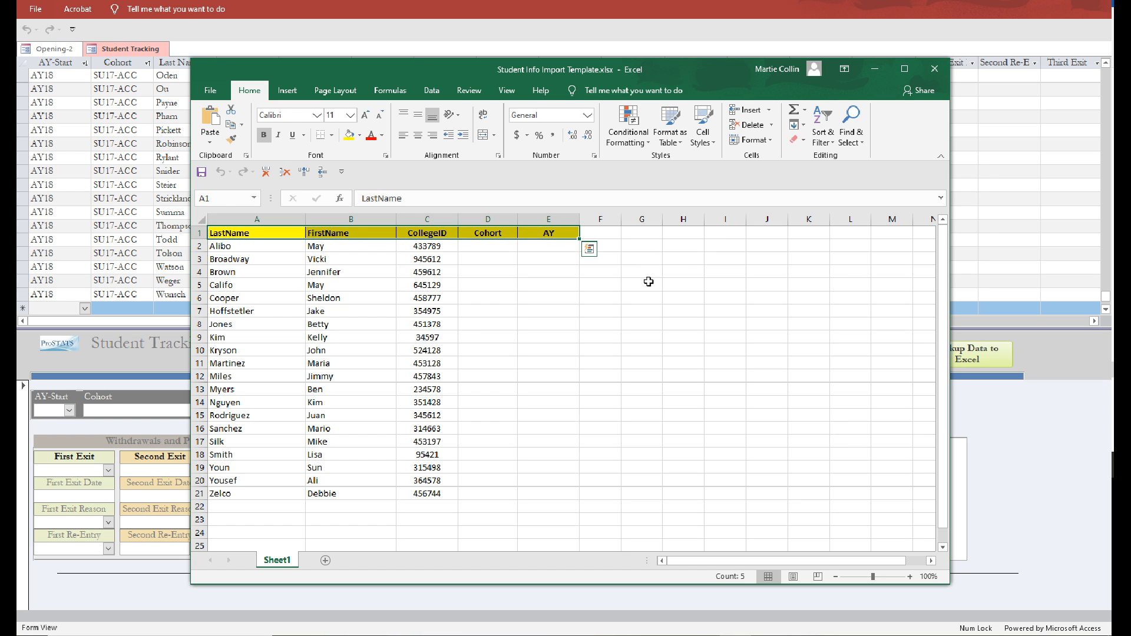
click(648, 283)
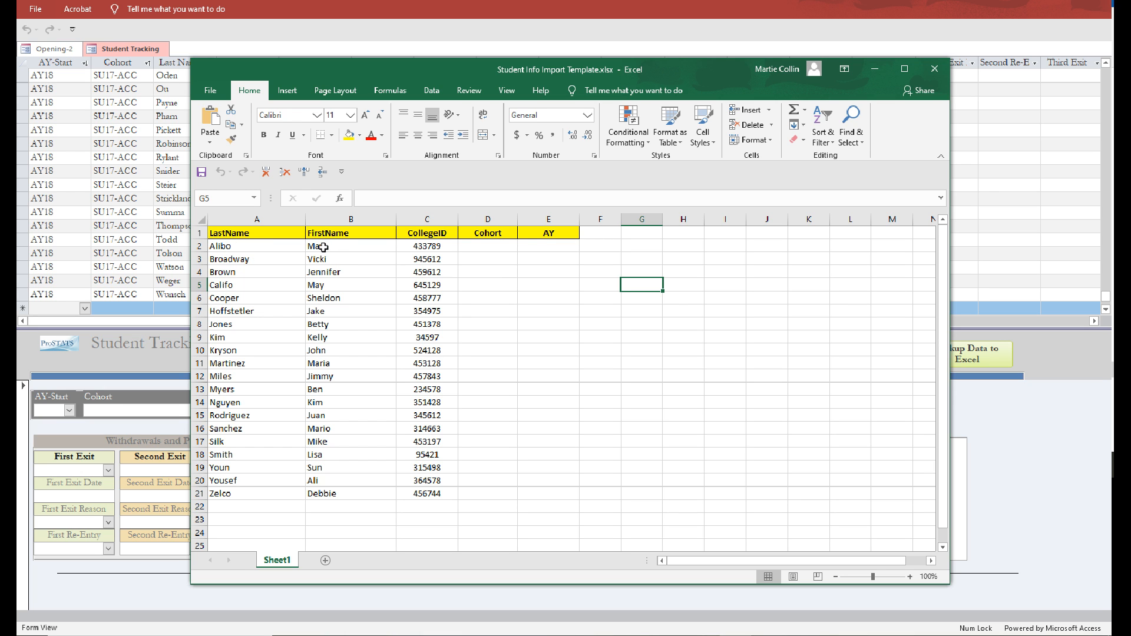
Enter F19-ADN as the cohort and AY20 as the academic year for the first student, in cells D2 and E2.
click(476, 245)
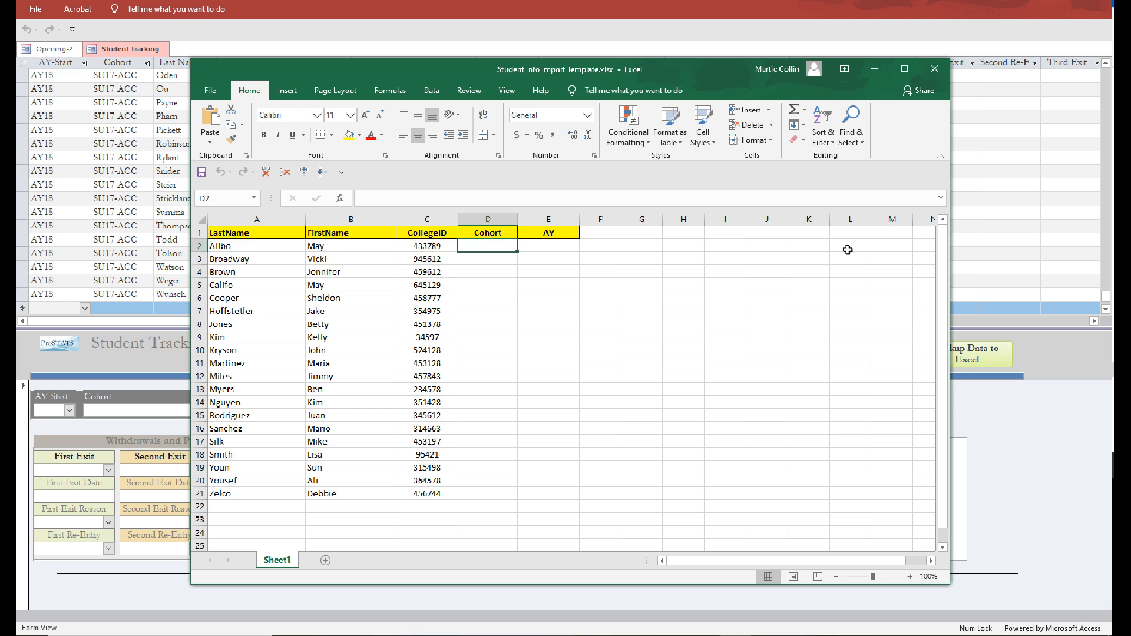
text(F19-)
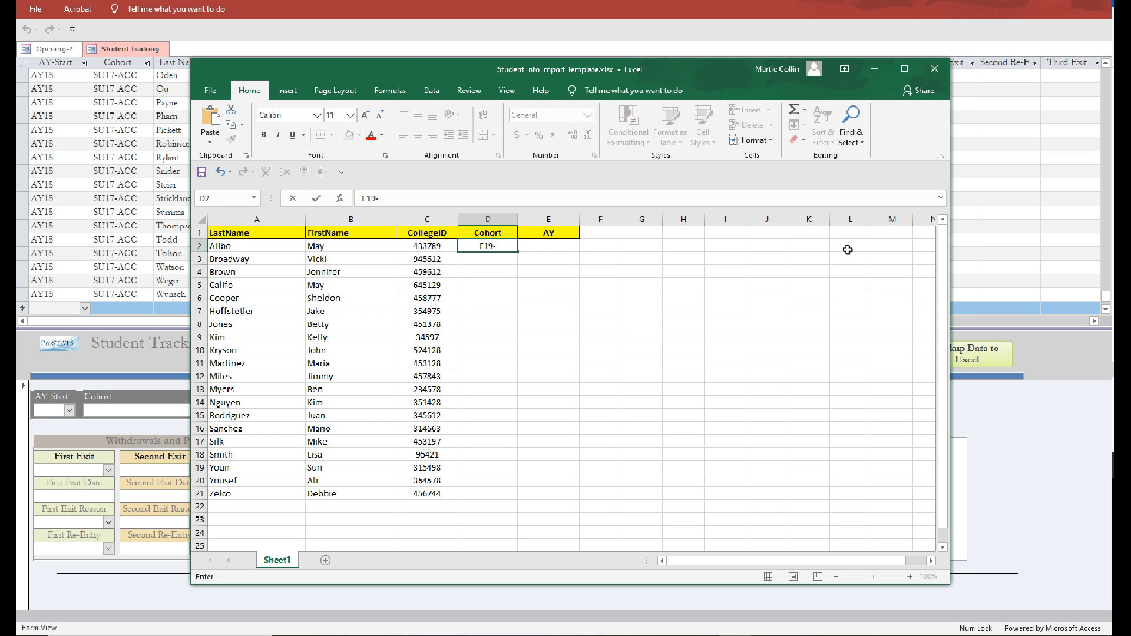
text(ADN)
key(Tab)
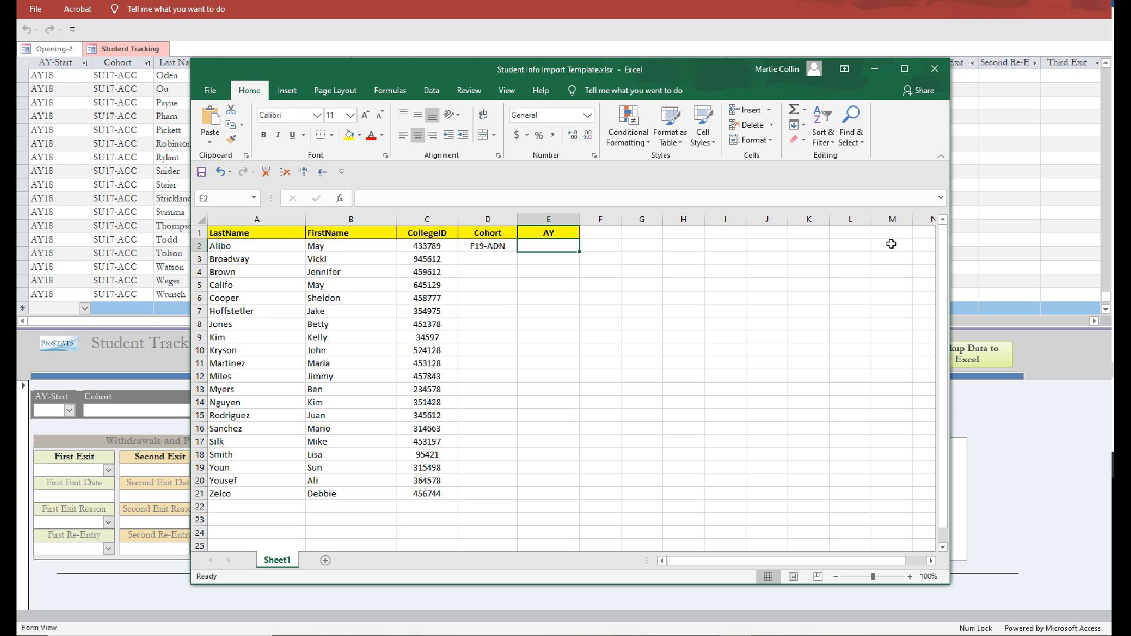
text(A)
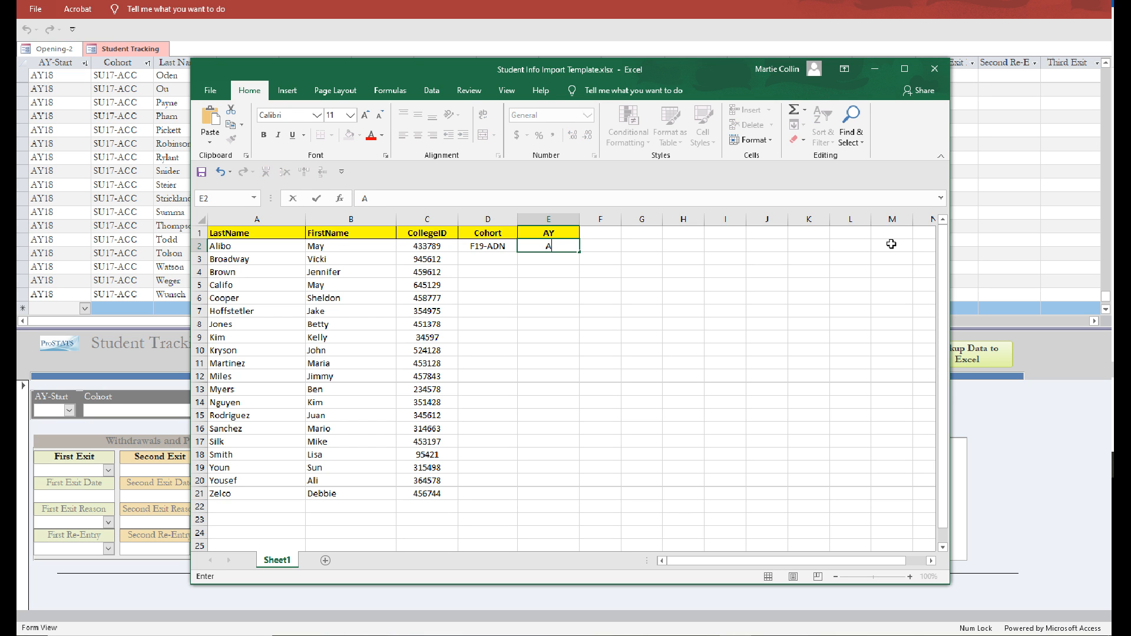
text(Y20)
key(Left)
key(Right)
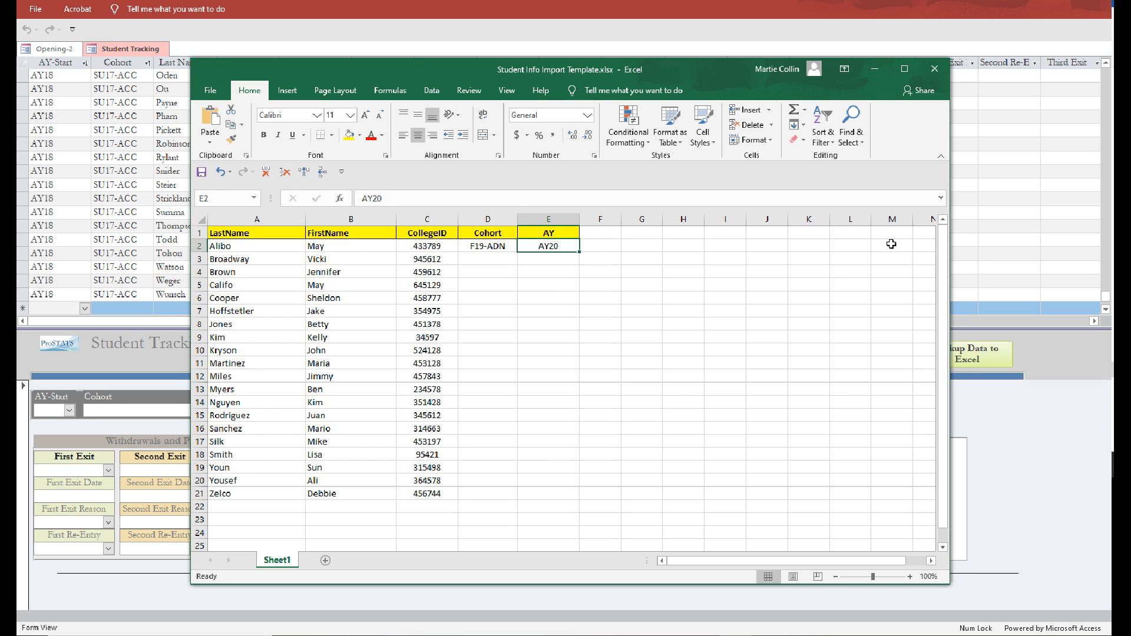
Try 2019-2020 as the academic year format in cell E2.
text(201)
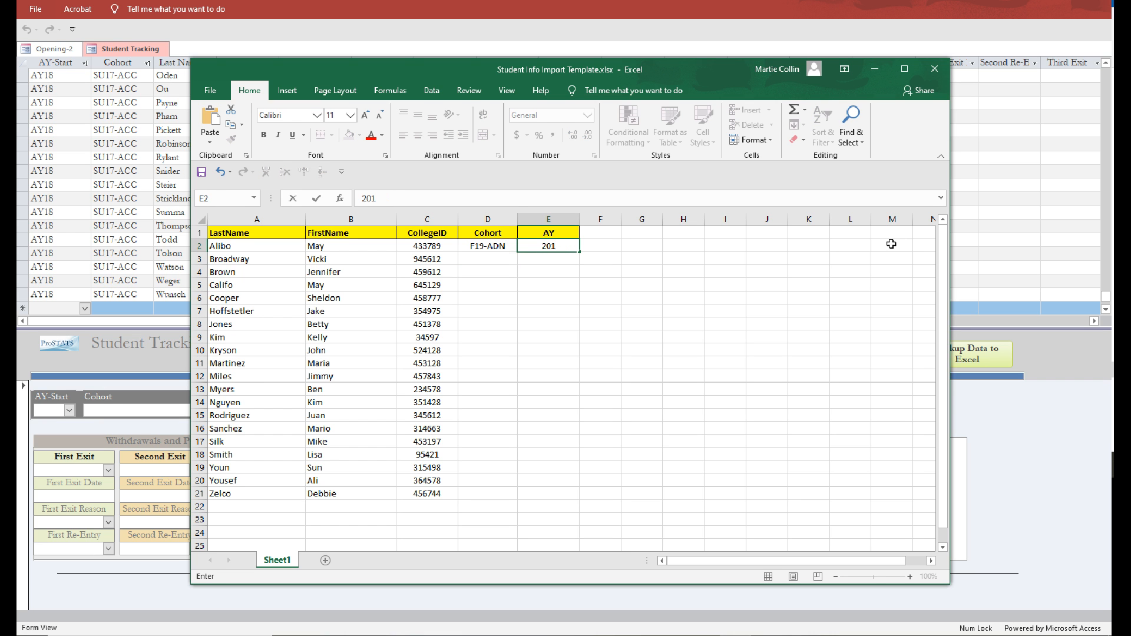
text(9-2020)
key(Return)
key(Up)
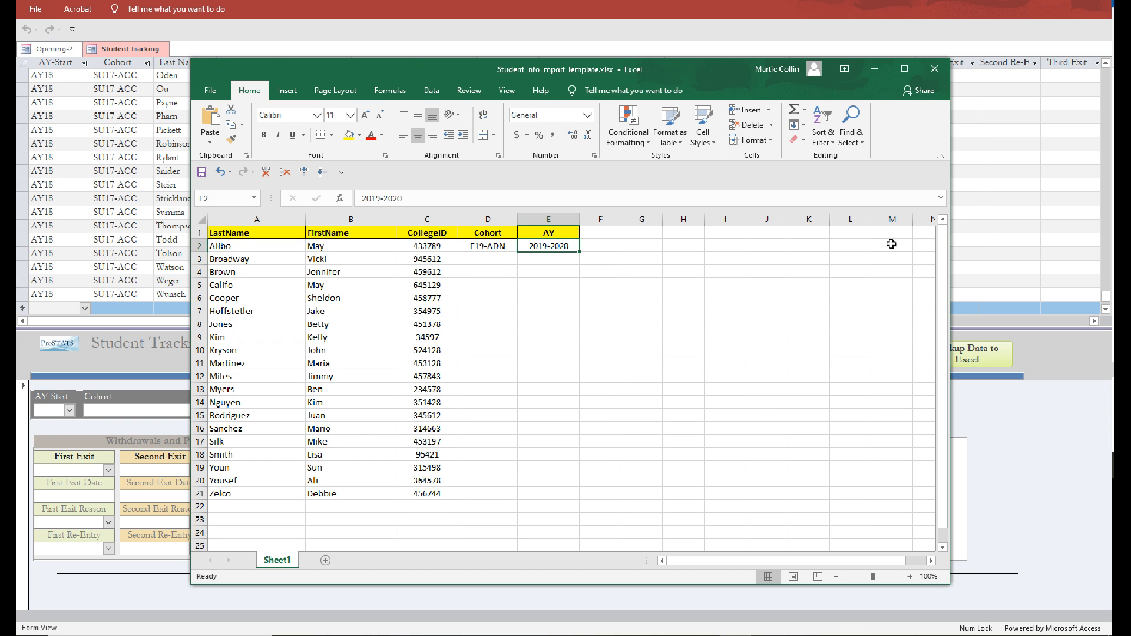
Set the academic year in cell E2 to AY20.
text(AY)
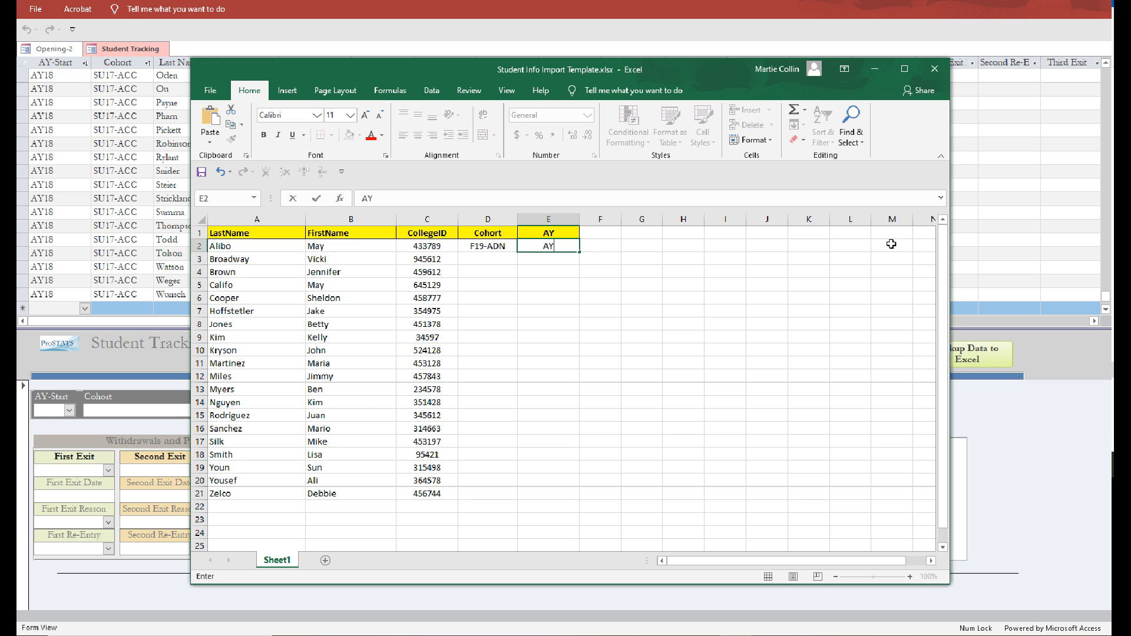
text(20)
key(Return)
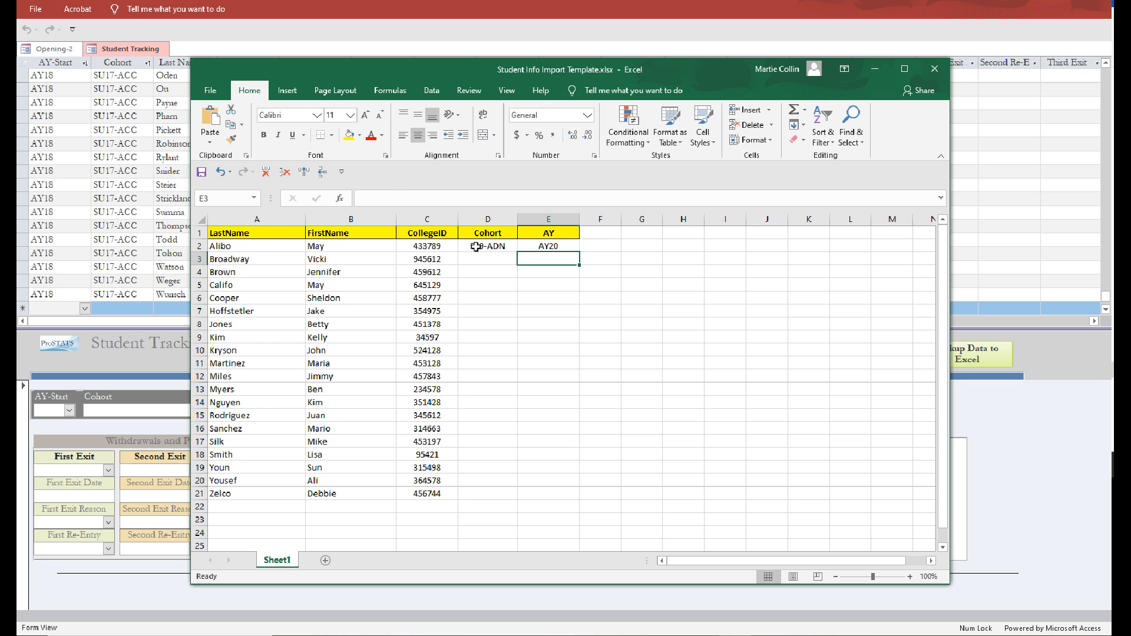
Fill the first student's cohort and academic year down through row 21 for all listed students.
drag(471, 247, 545, 492)
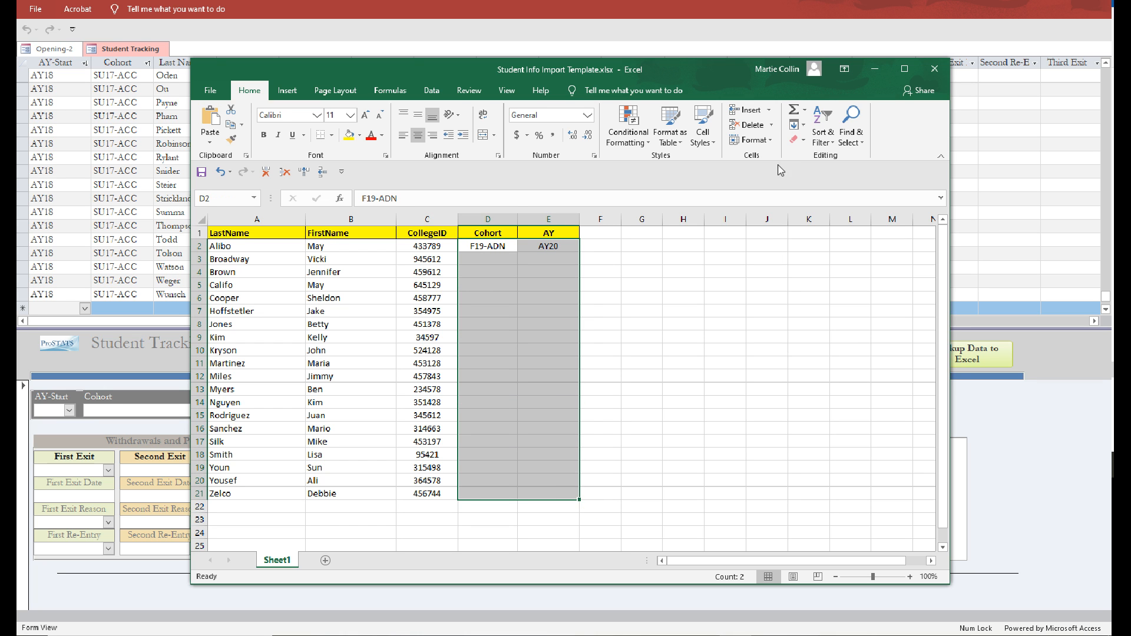
click(803, 125)
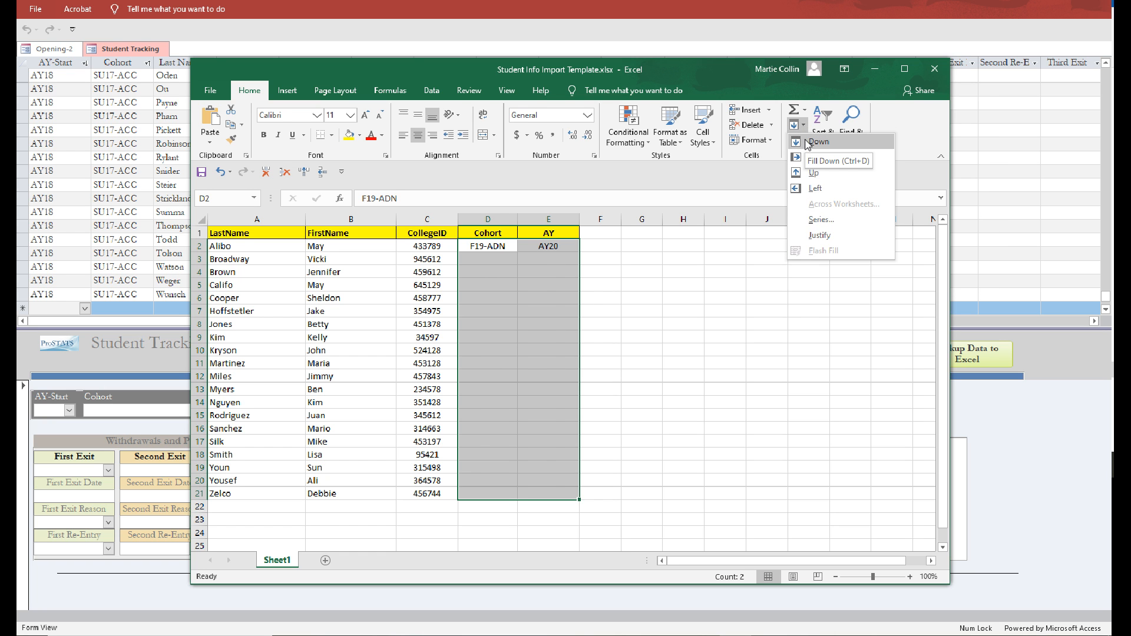
click(807, 144)
Save the completed import template workbook and close it to return to the Student Tracking form in Access.
click(687, 389)
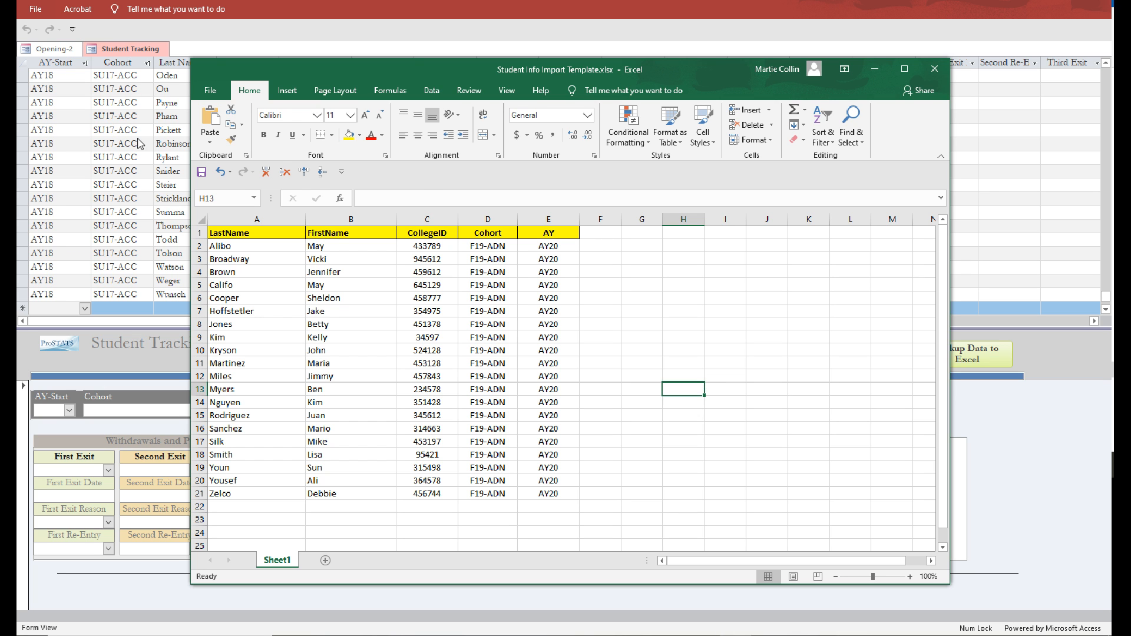
click(202, 173)
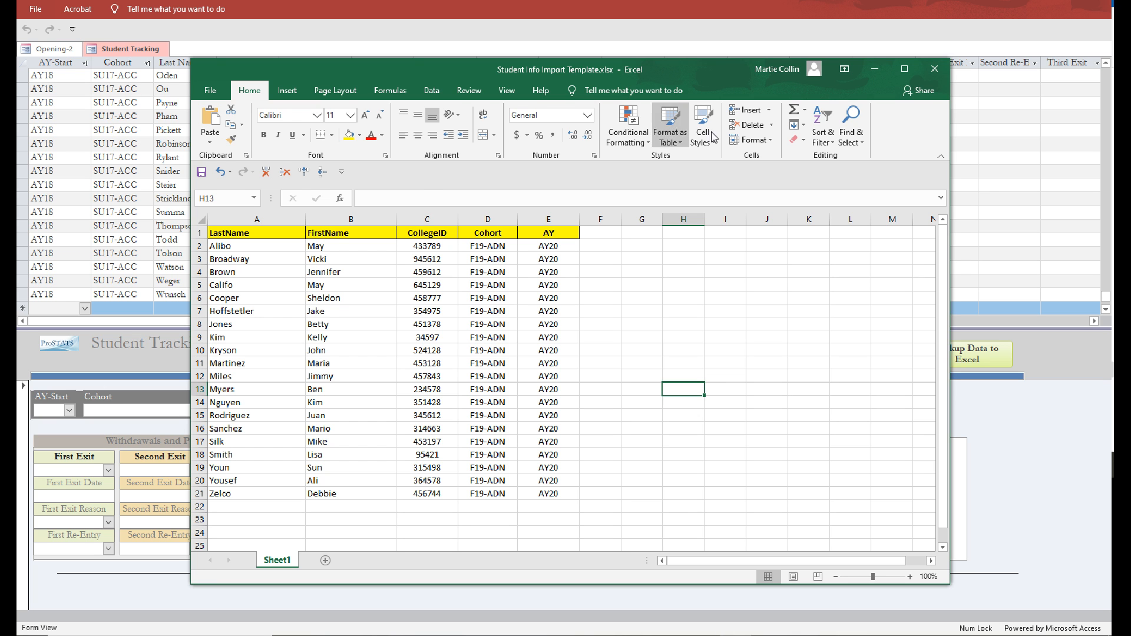
click(934, 69)
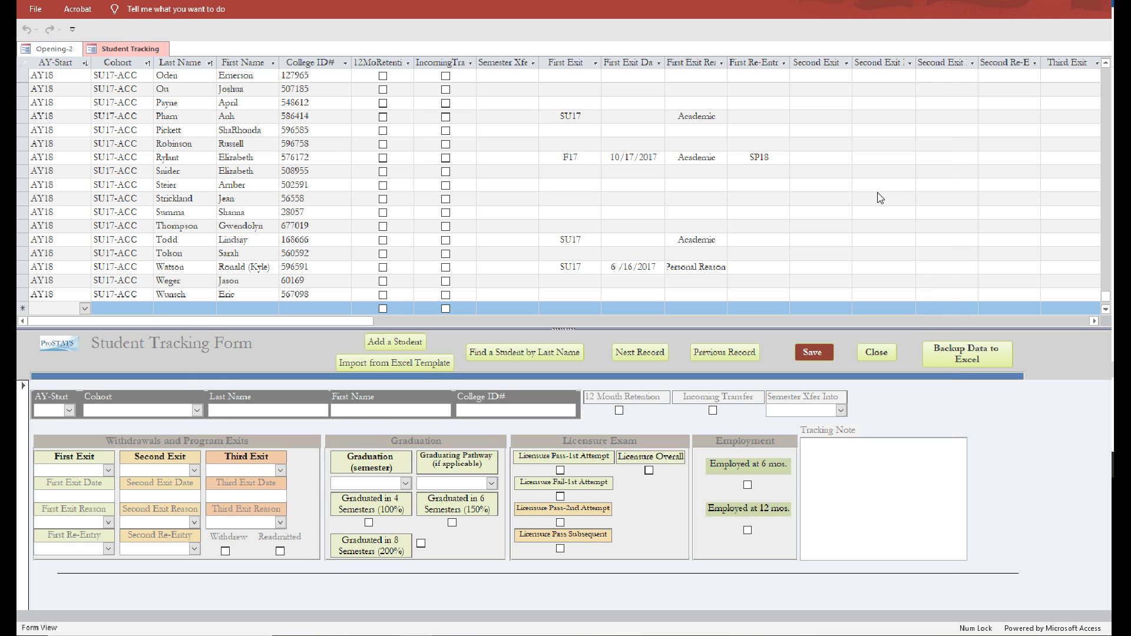
Start an Excel template import, choosing Student Info Import Template.xlsx as the source and appending its records to the Student Tracking table.
click(400, 363)
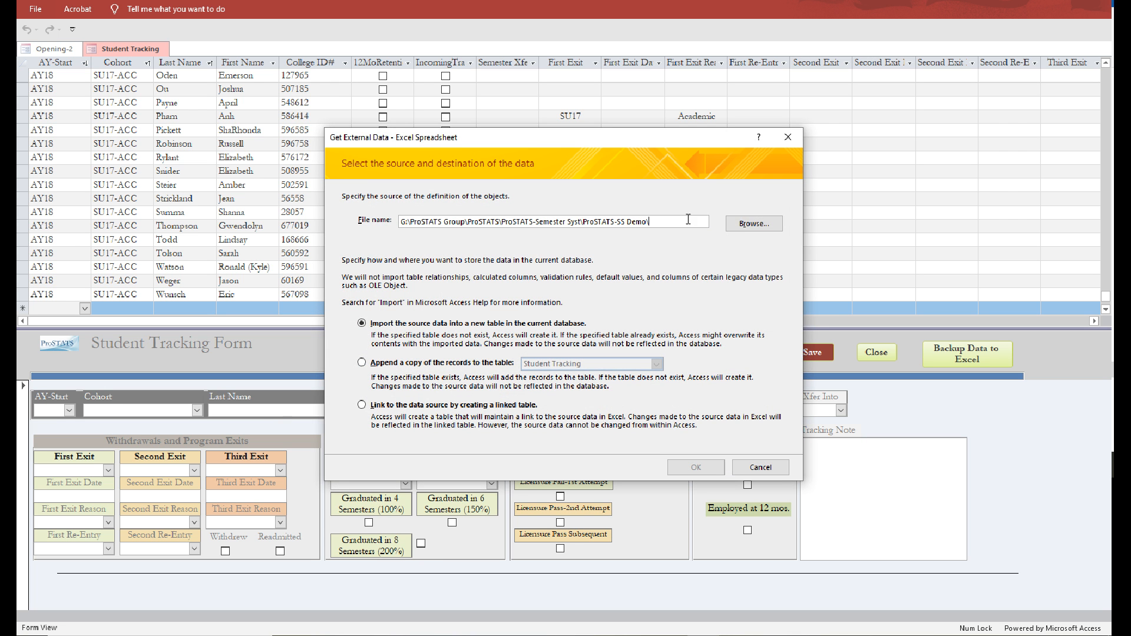
click(753, 229)
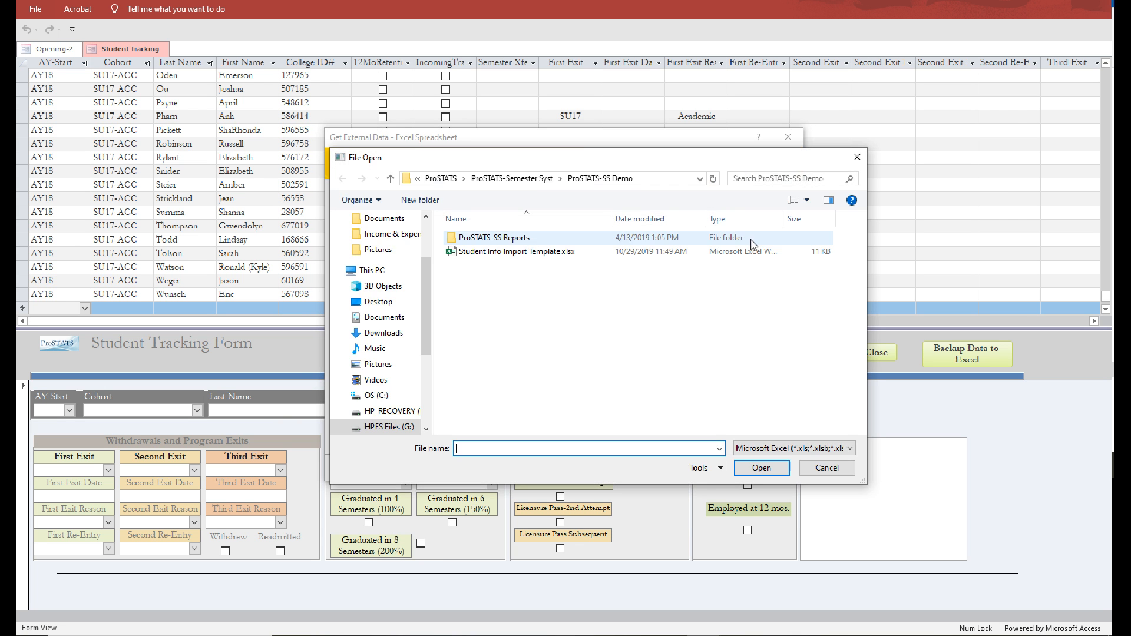
click(482, 253)
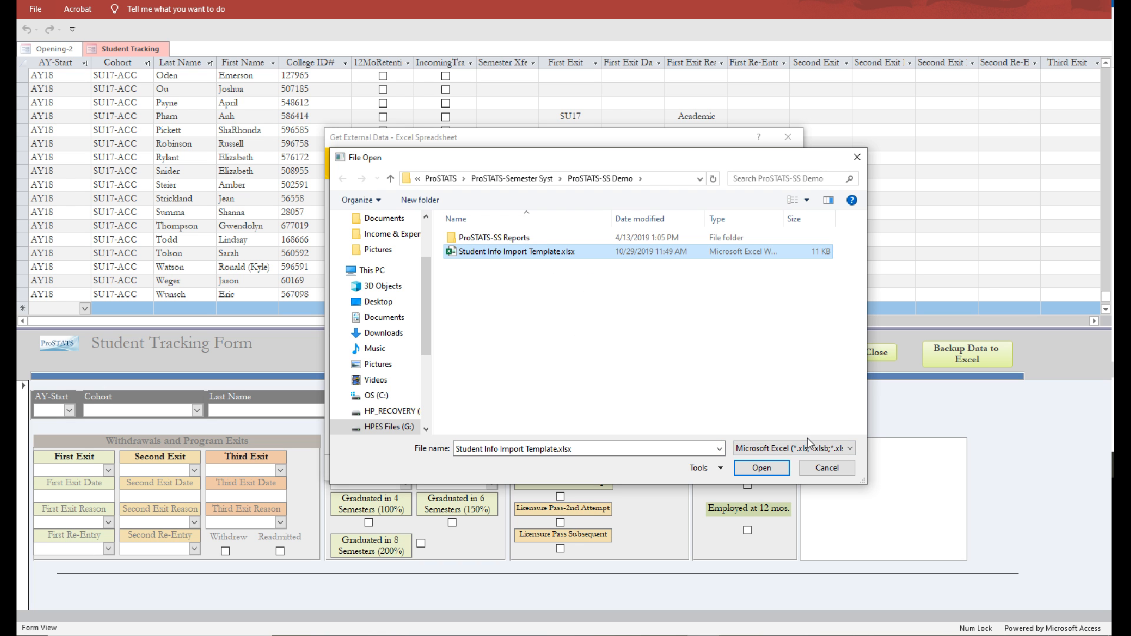
click(761, 469)
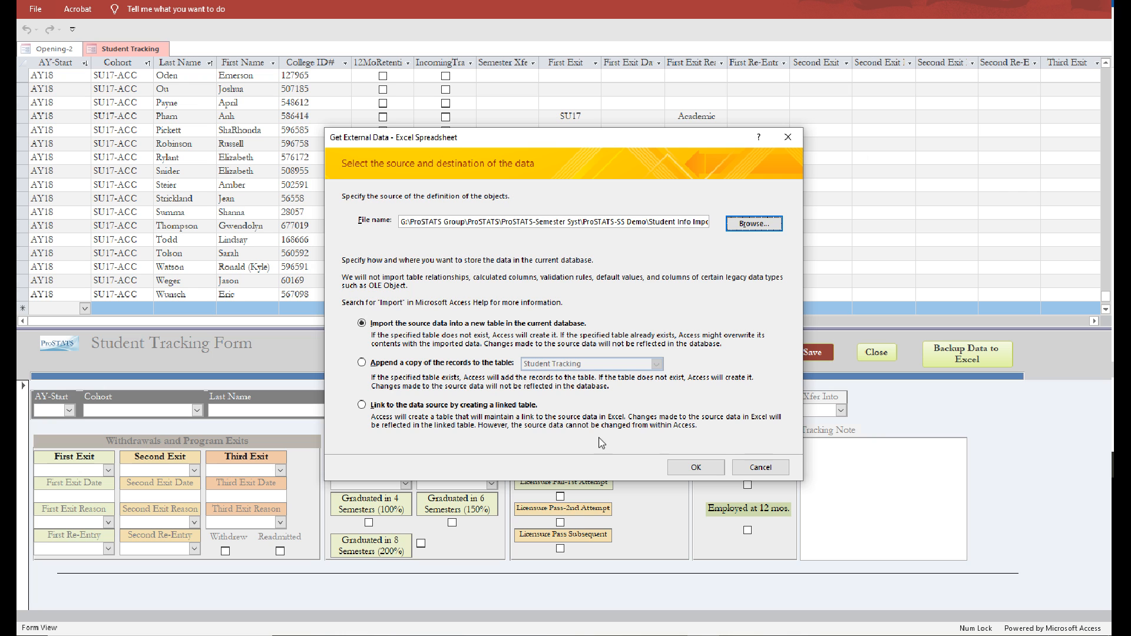
click(362, 363)
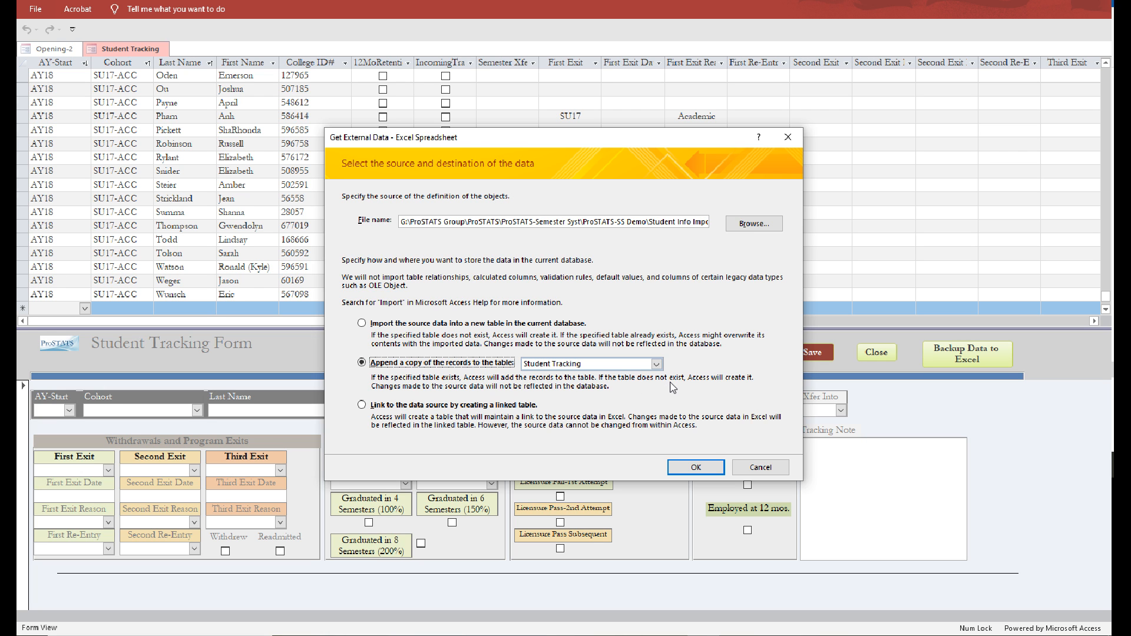
click(693, 472)
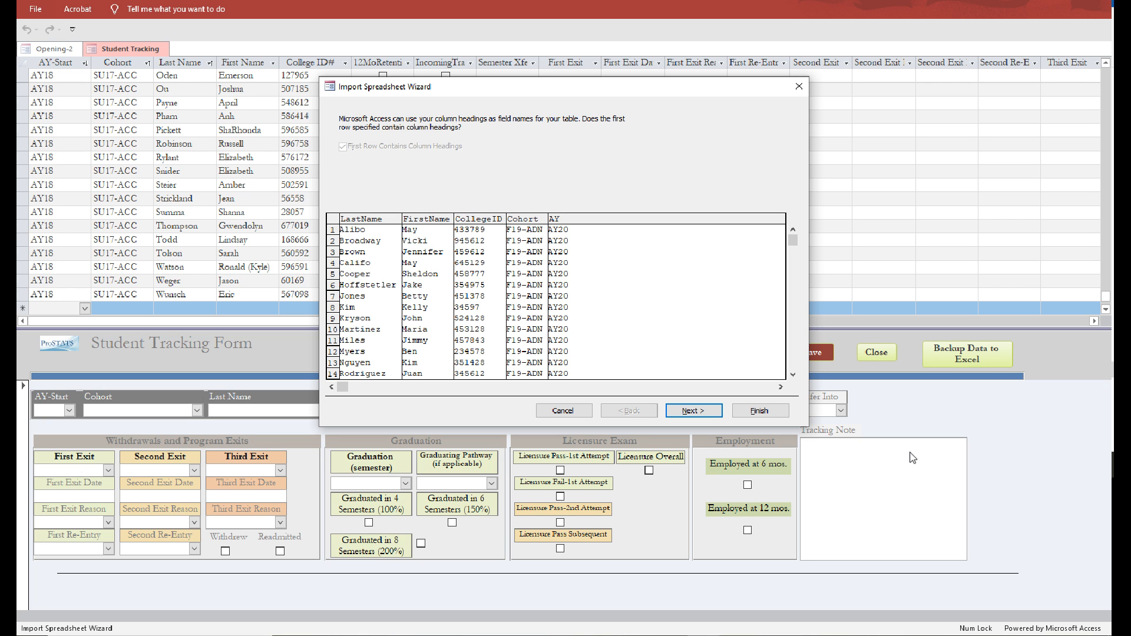
Finish the spreadsheet import into the Student Tracking table without table analysis or saved import steps.
click(690, 411)
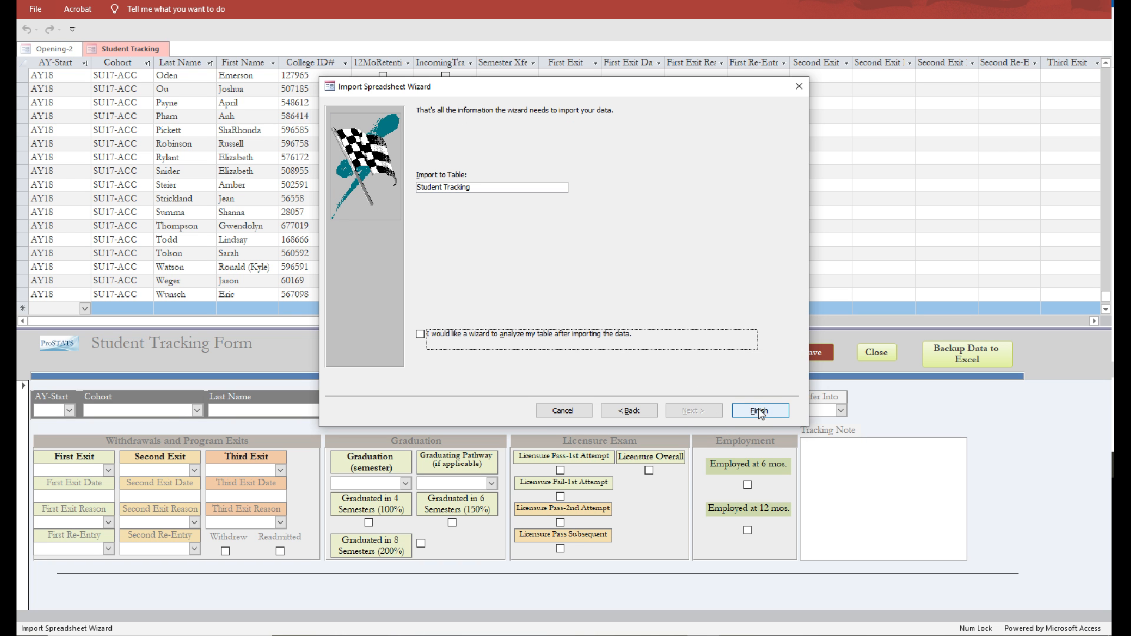
click(760, 411)
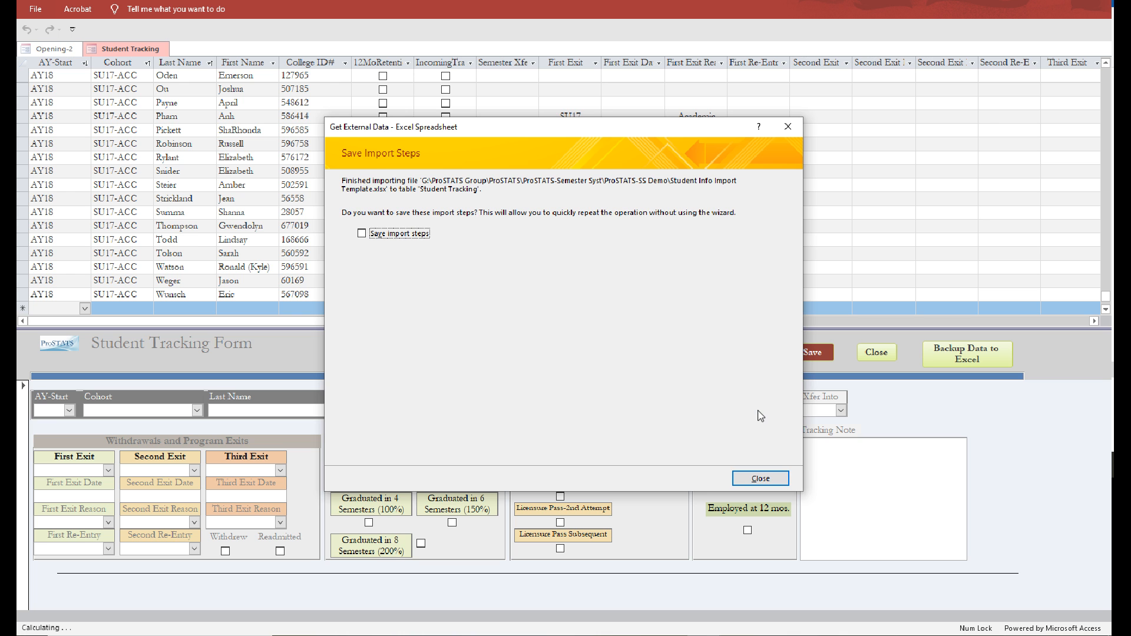
click(762, 479)
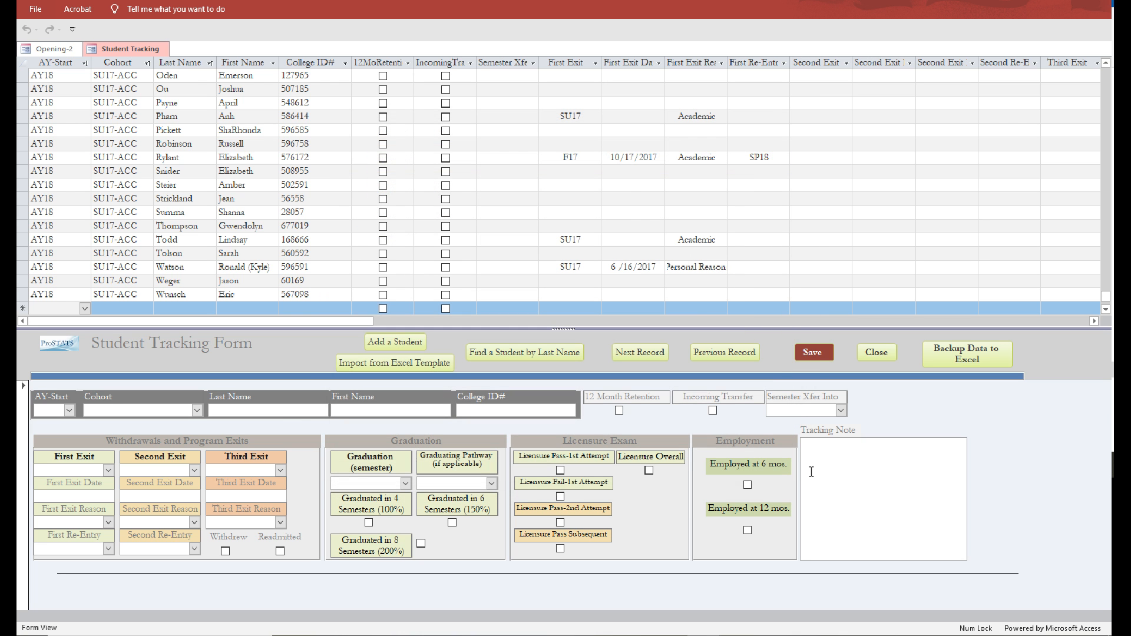
Save and close the Student Tracking form, then reopen it to refresh the student list.
scroll(386, 200, up, 7)
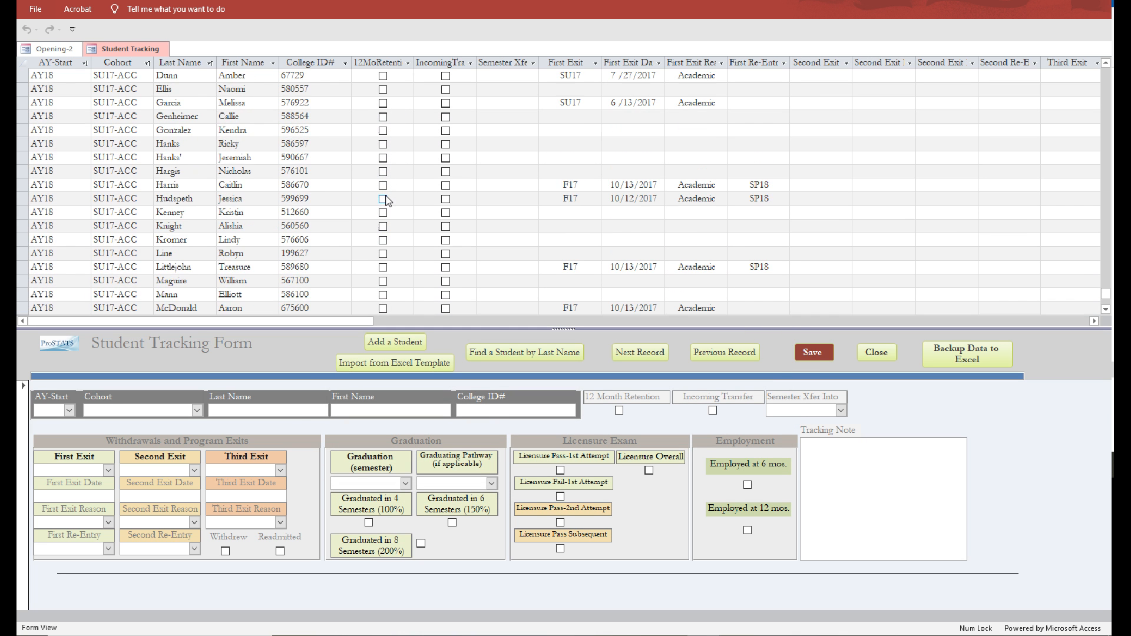
scroll(386, 201, up, 10)
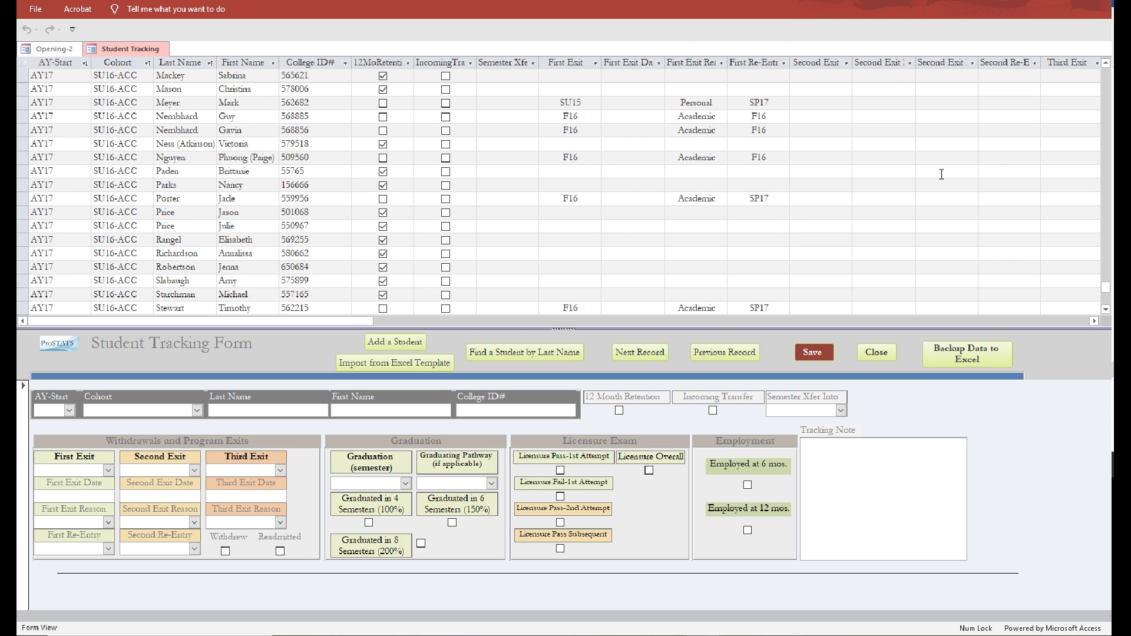
drag(1104, 287, 1083, 198)
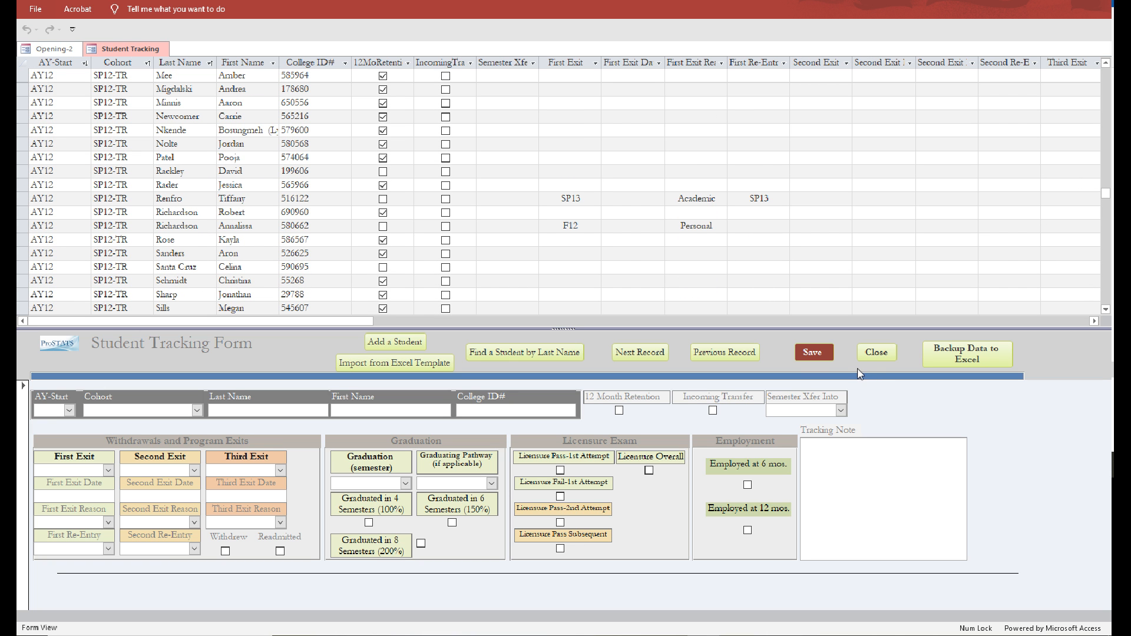
click(816, 358)
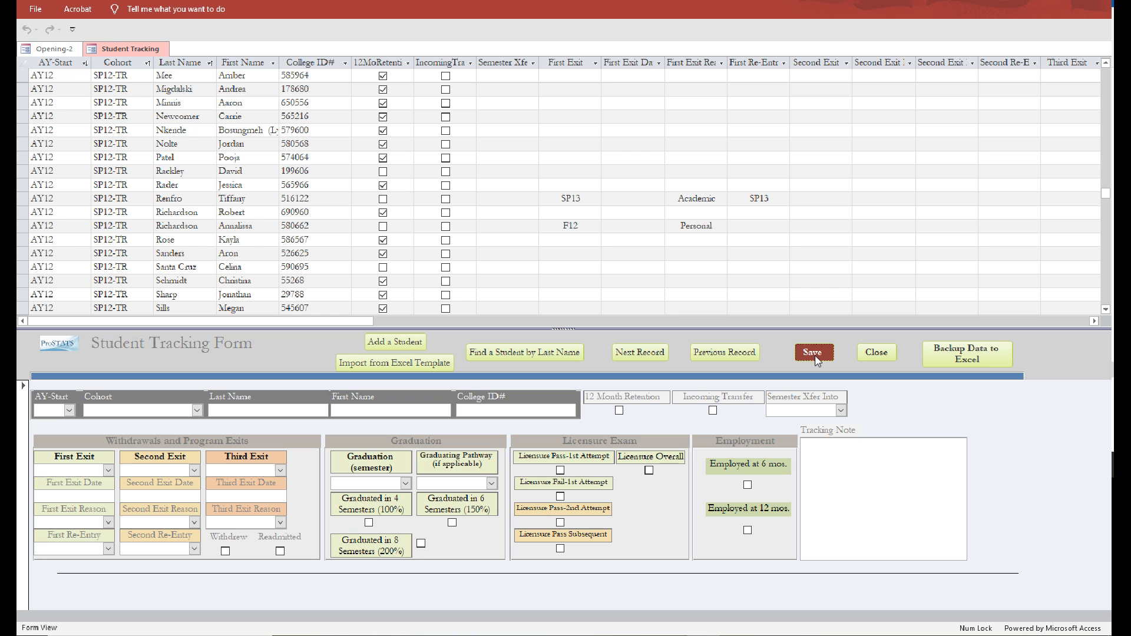
click(877, 355)
click(193, 297)
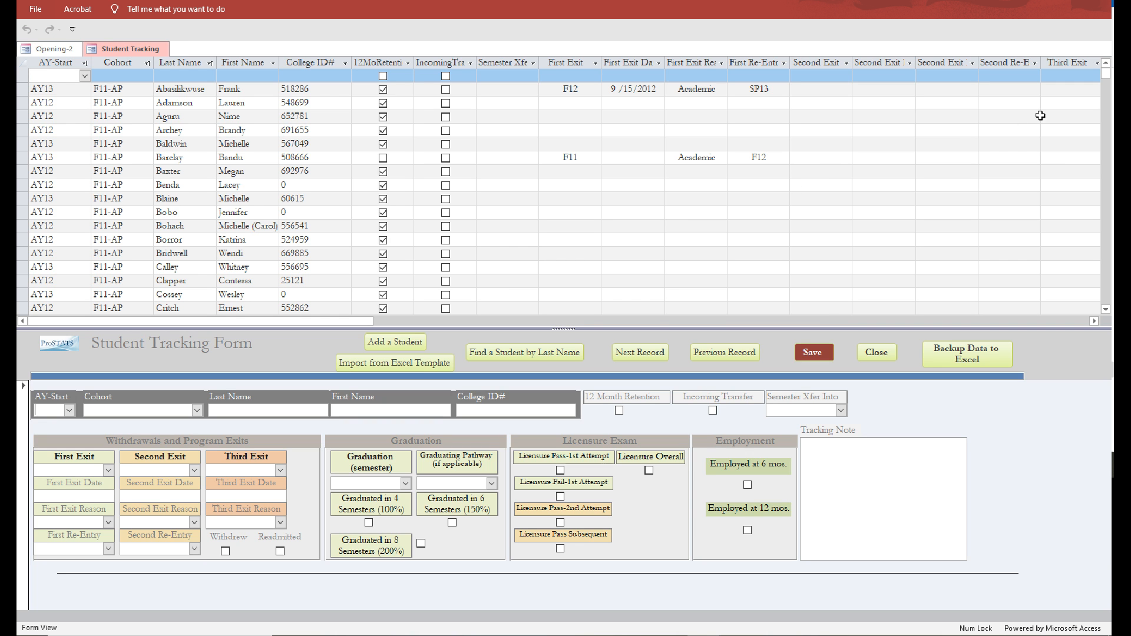
Locate the F19-ADN cohort in the student list and select its first student's record.
drag(1105, 74, 1084, 189)
scroll(295, 177, up, 5)
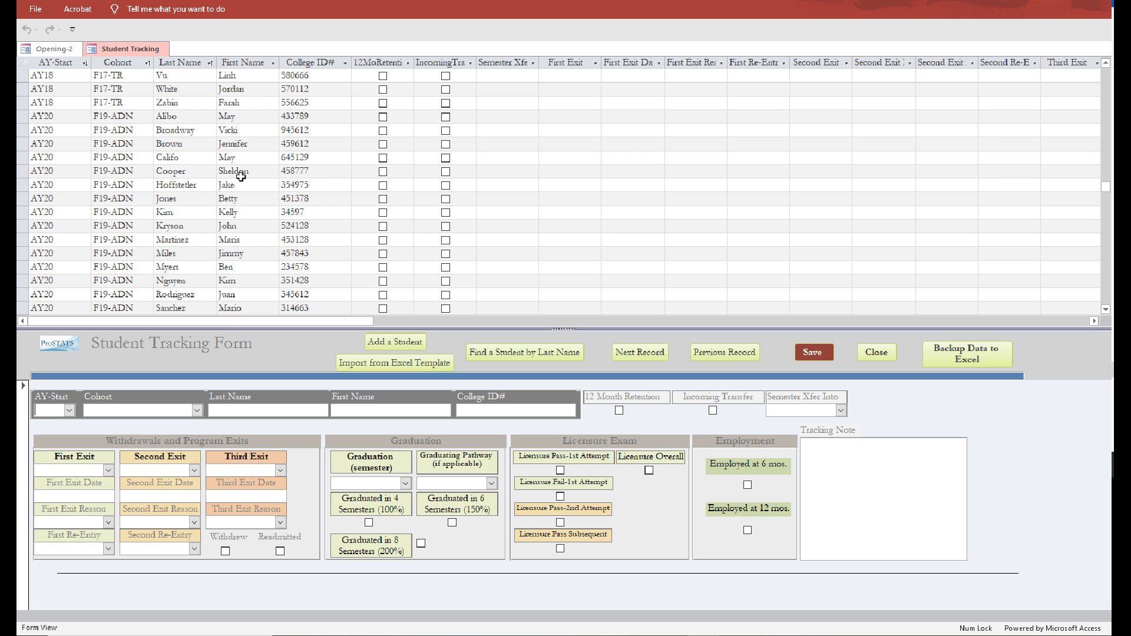
click(127, 122)
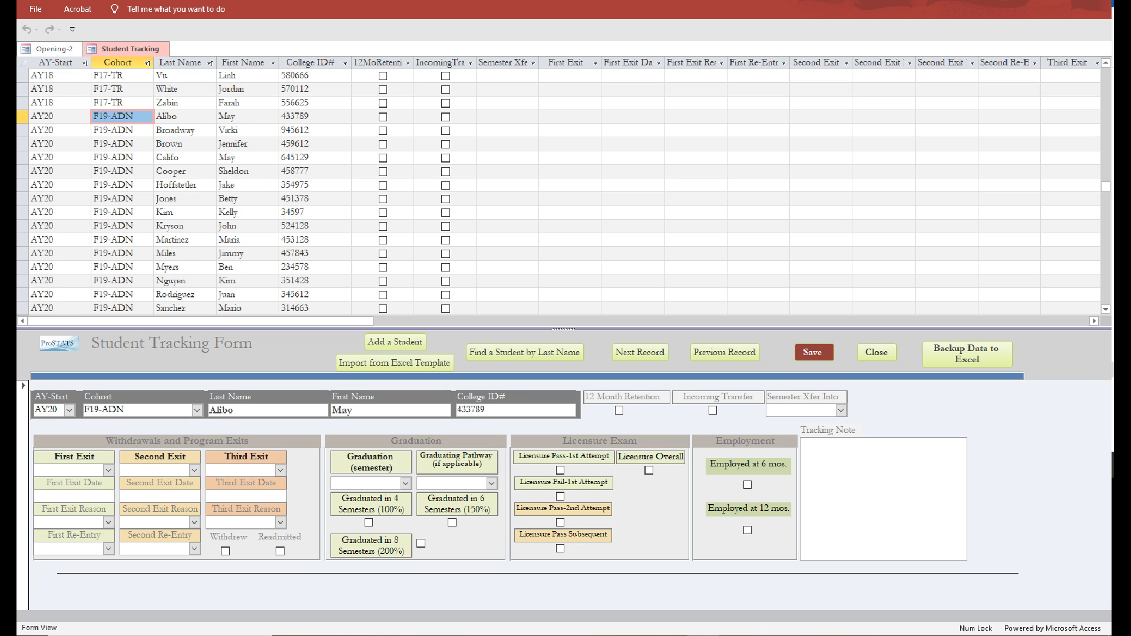
click(29, 120)
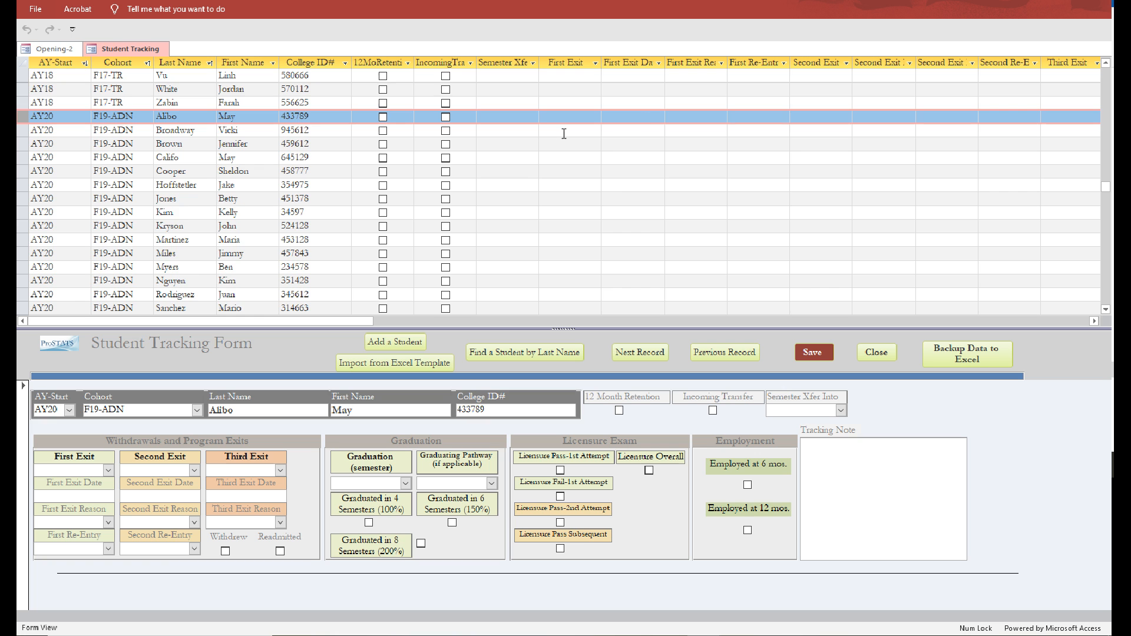
Review the imported F19-ADN cohort in the student list, highlighting its records from the first student to the last.
scroll(550, 173, down, 3)
scroll(550, 173, up, 1)
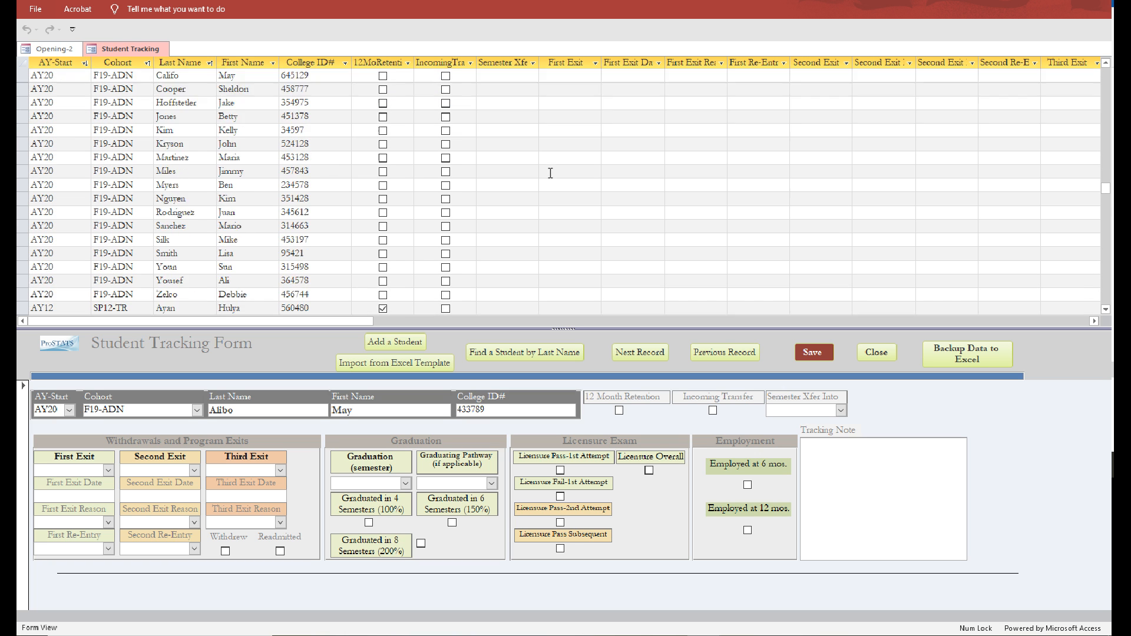
scroll(550, 173, up, 2)
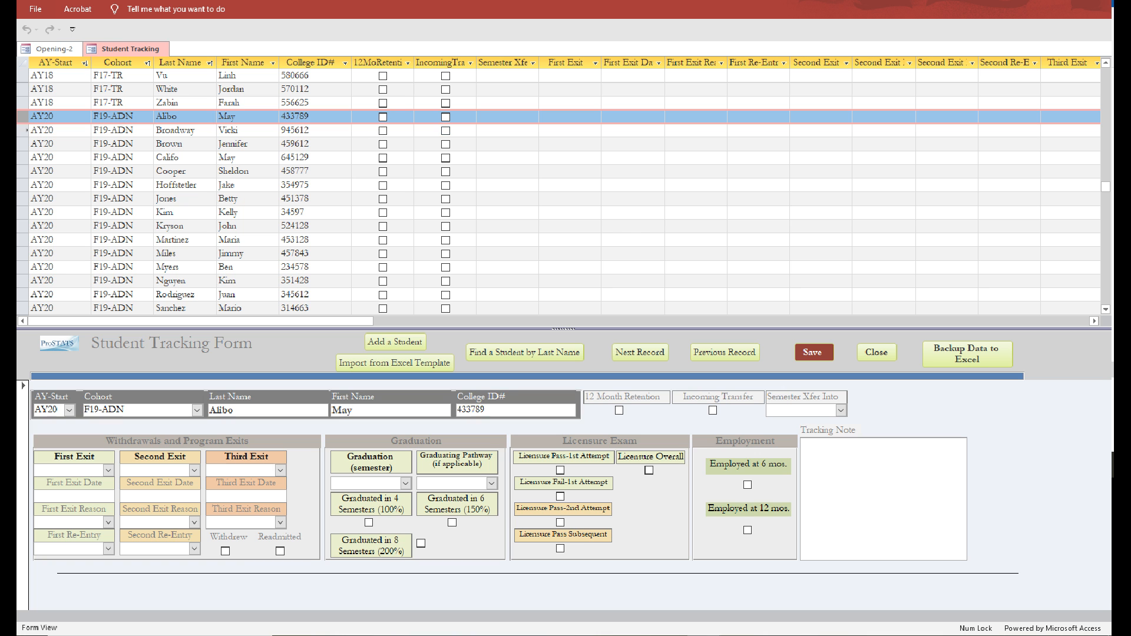
drag(27, 117, 43, 200)
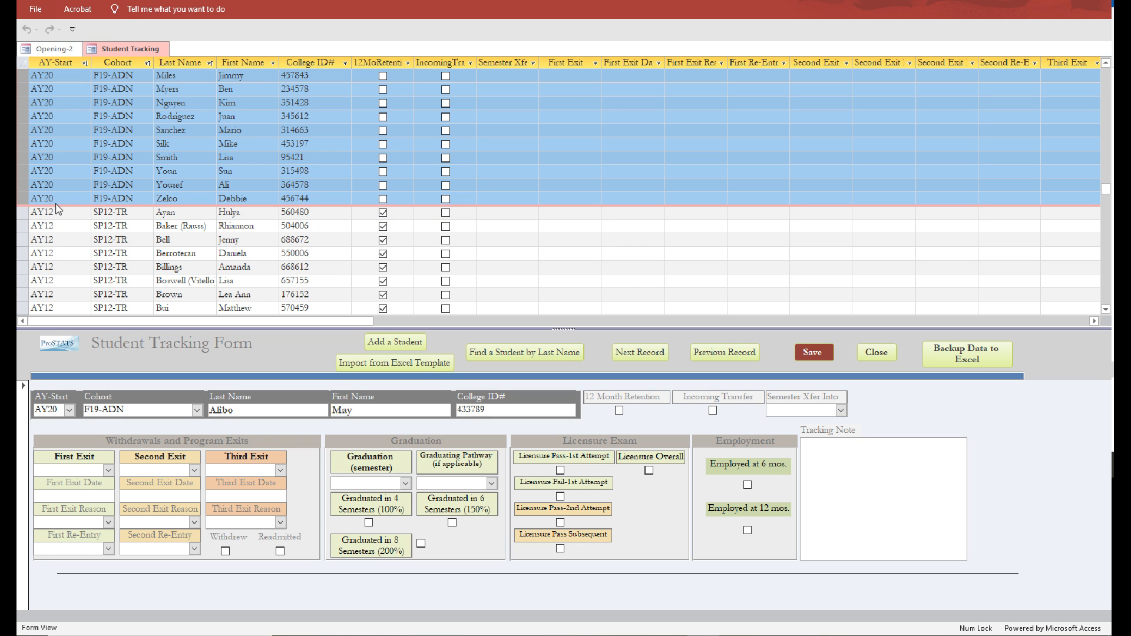
click(368, 200)
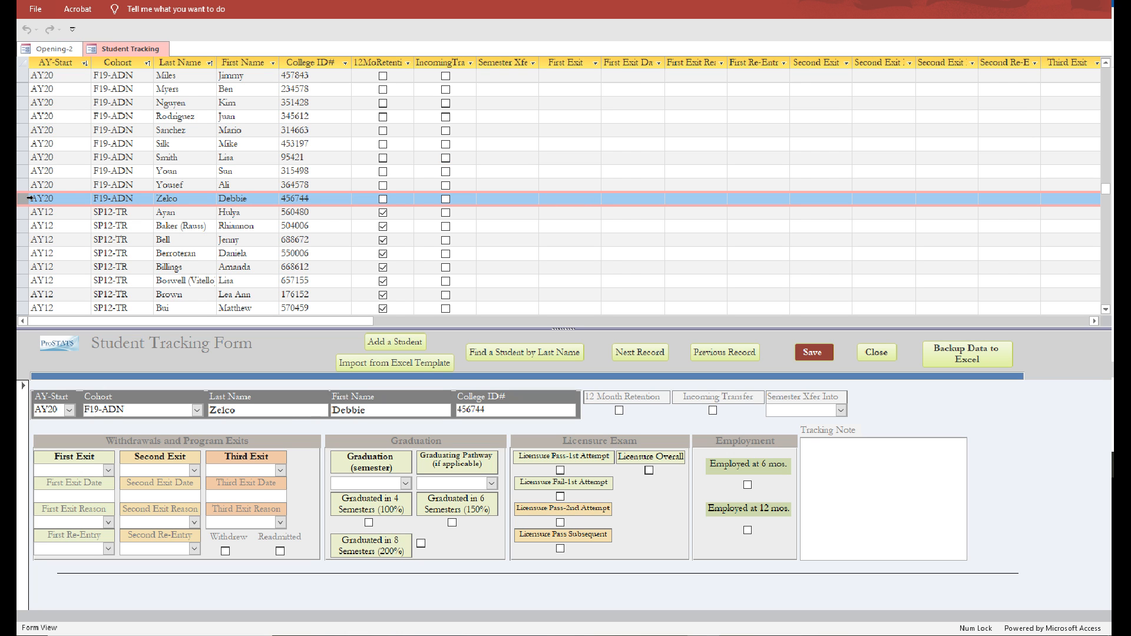
Delete all F19-ADN cohort records from the student list, then close the Student Tracking form.
scroll(28, 194, up, 6)
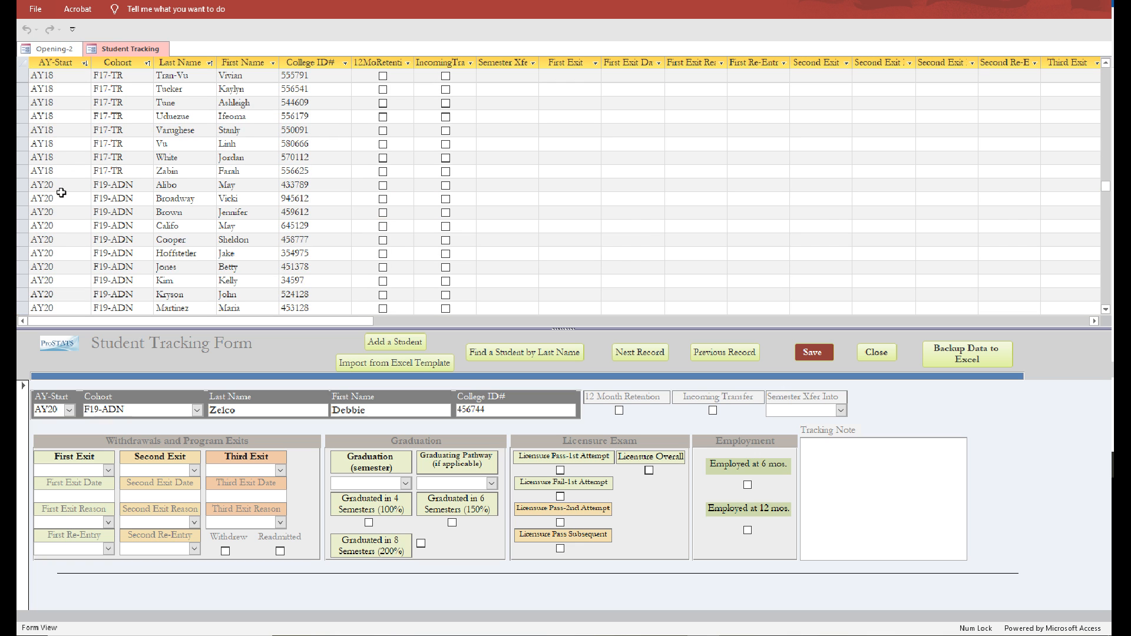
click(26, 185)
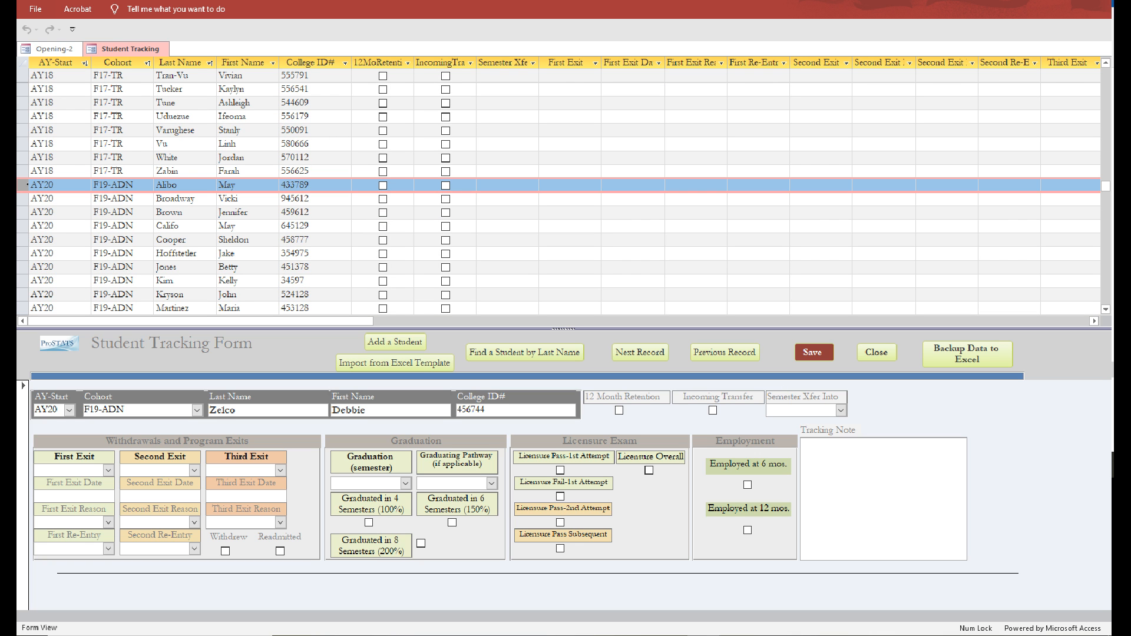
drag(26, 185, 29, 242)
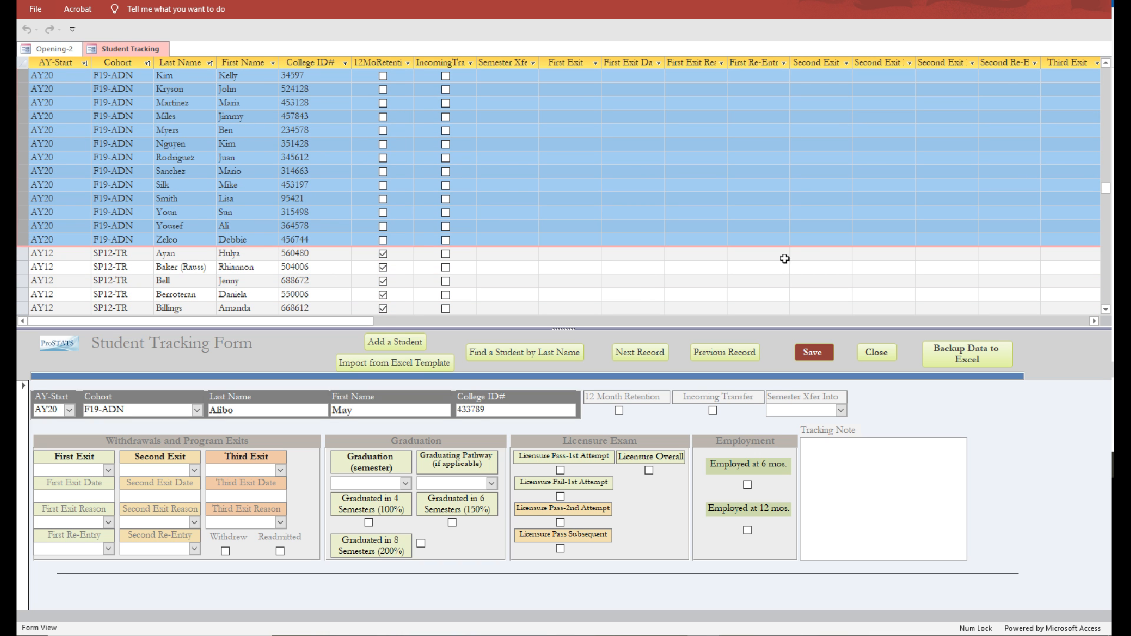
key(Delete)
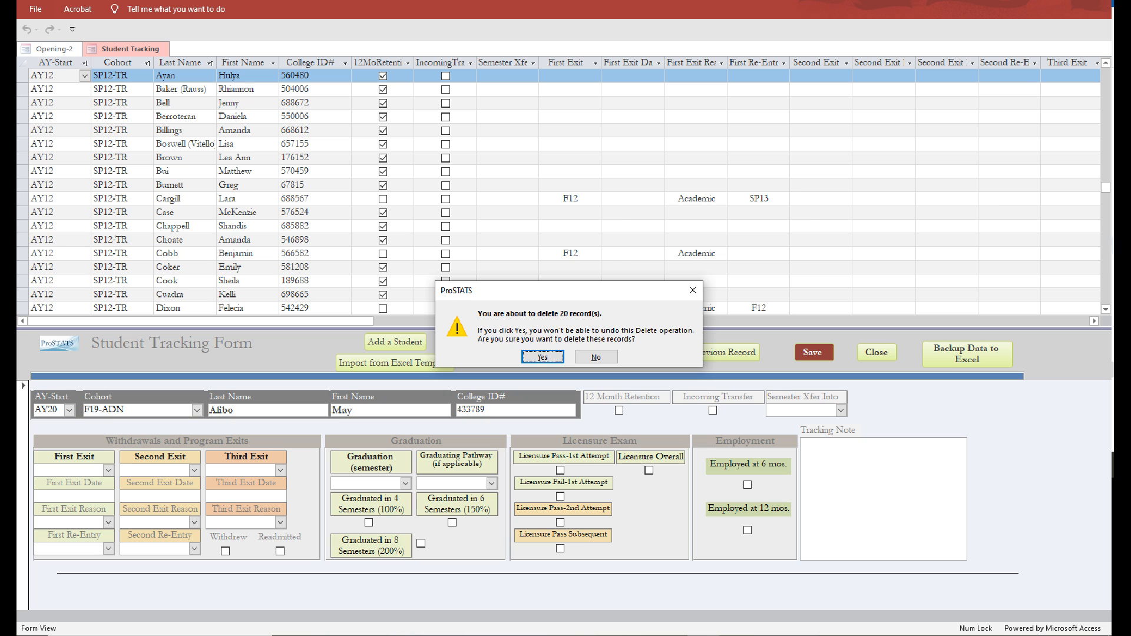
click(539, 357)
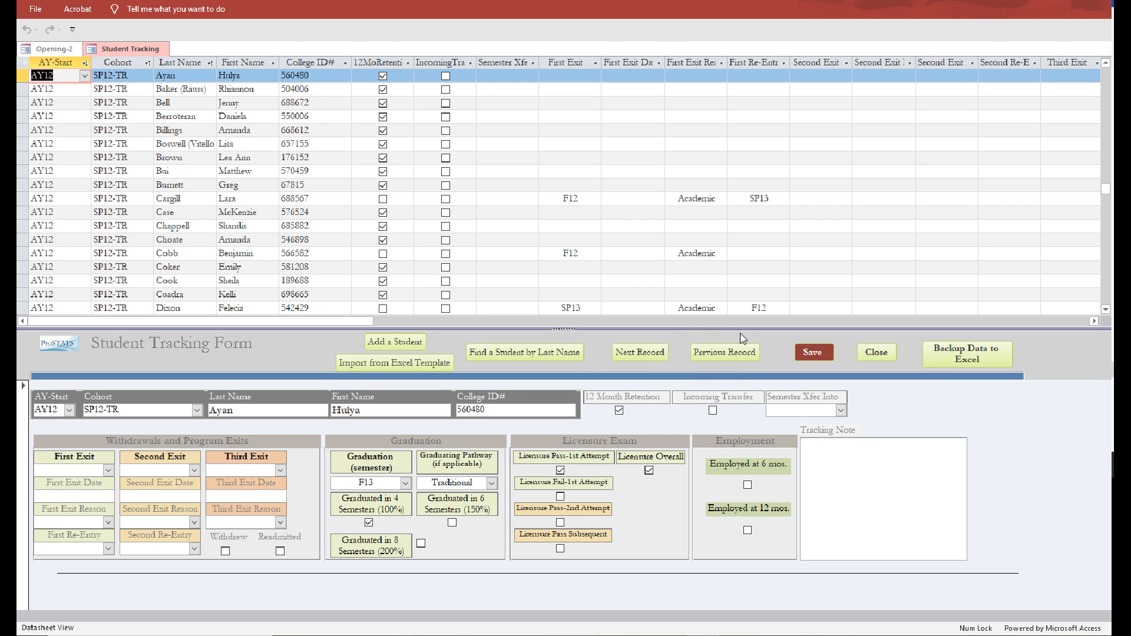
click(885, 353)
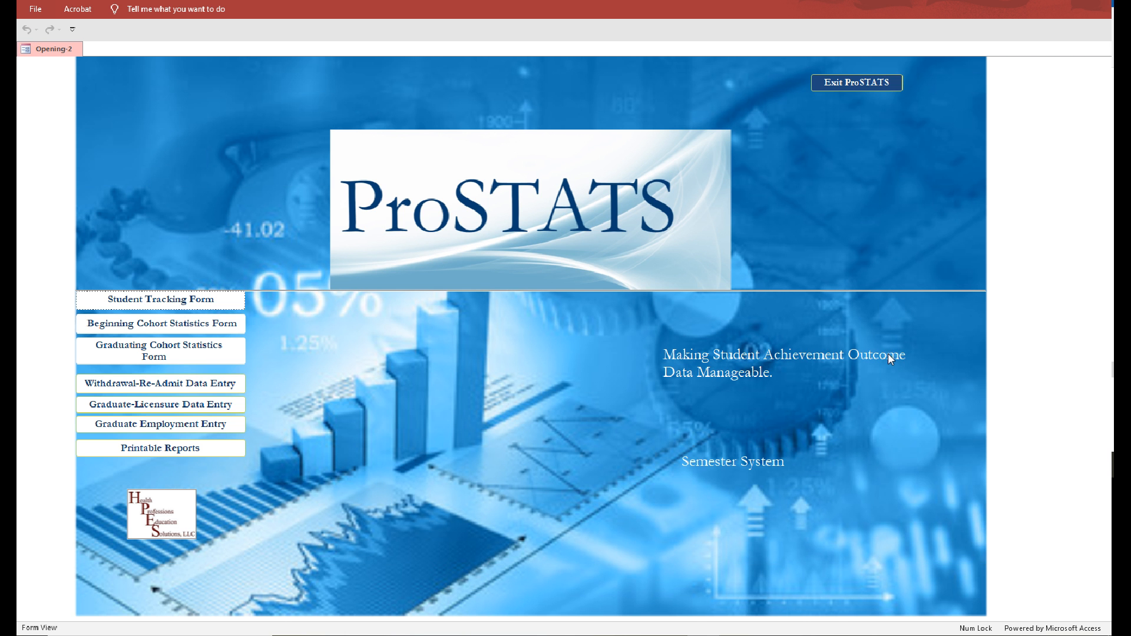